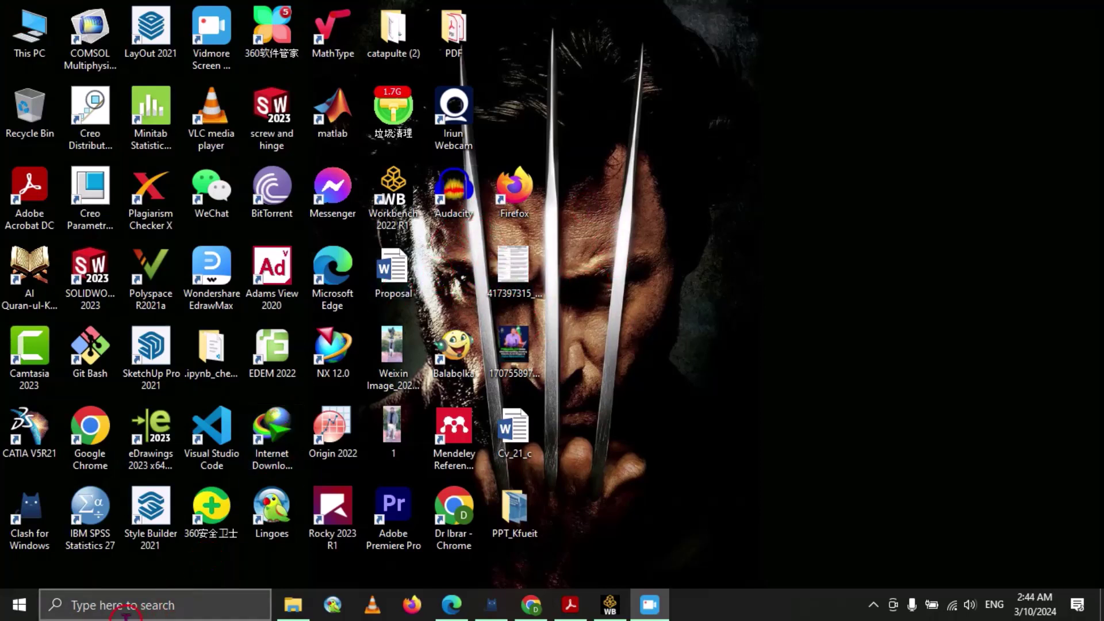
Search the computer for "work" and launch Workbench 2022 R1.
{"action": "left_click", "coordinate": [100, 607]}
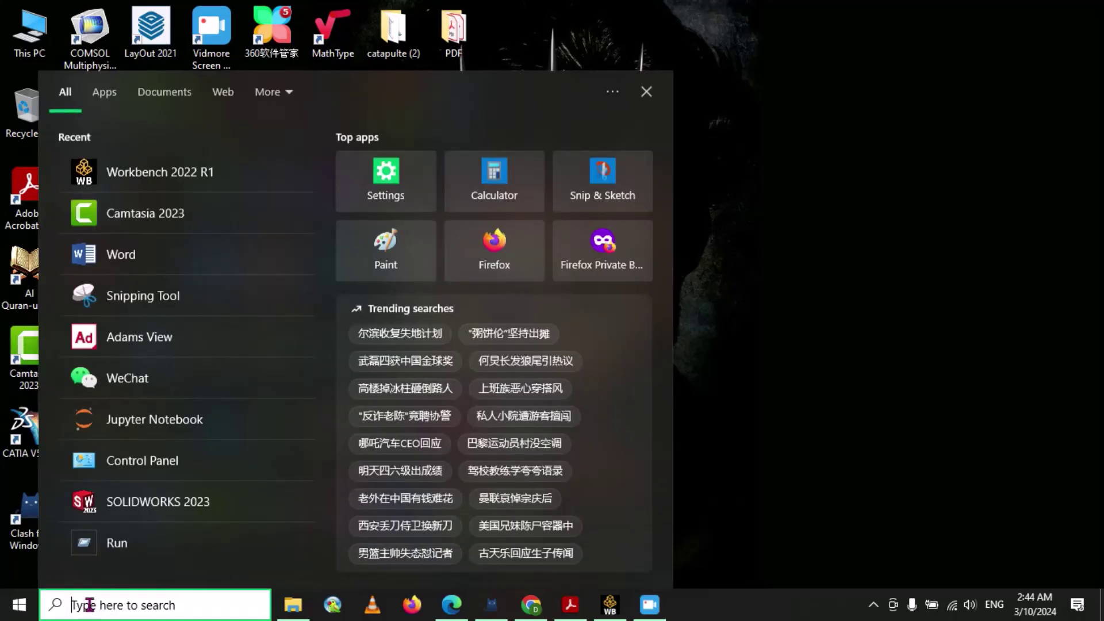
{"action": "type", "text": "work"}
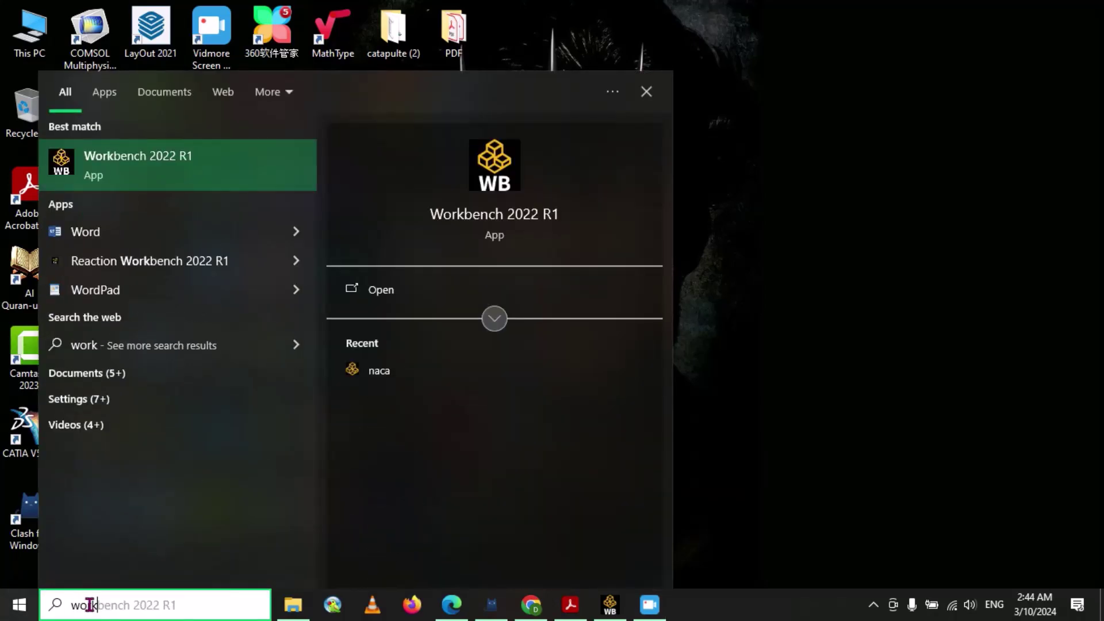
{"action": "left_click", "coordinate": [115, 171]}
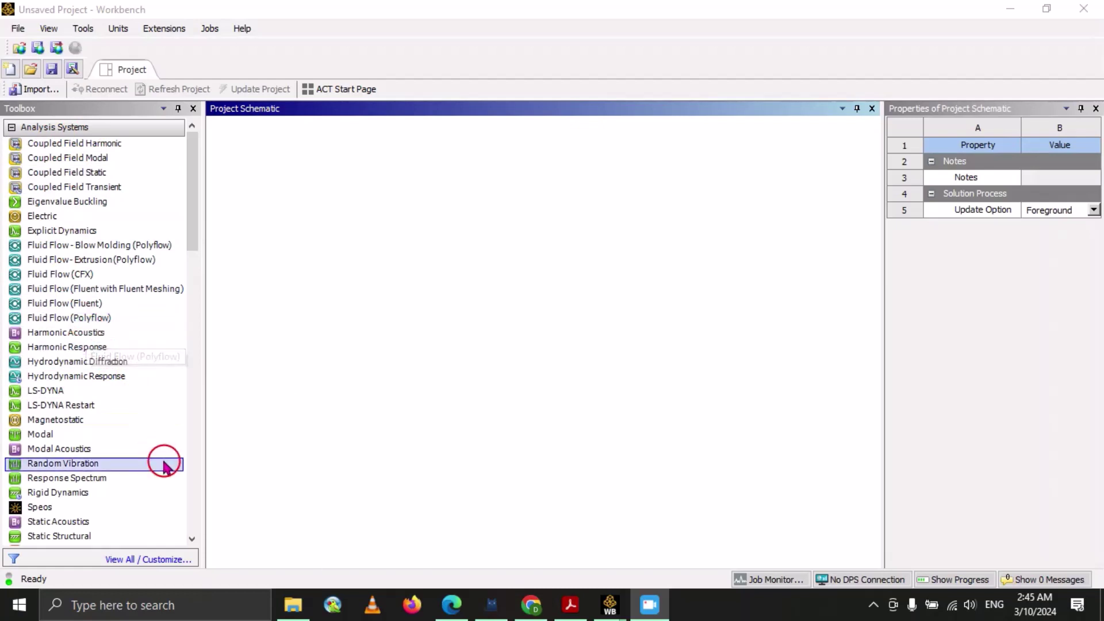
Collapse all Toolbox groups, expand only Analysis Systems, and look through its systems.
{"action": "right_click", "coordinate": [139, 410]}
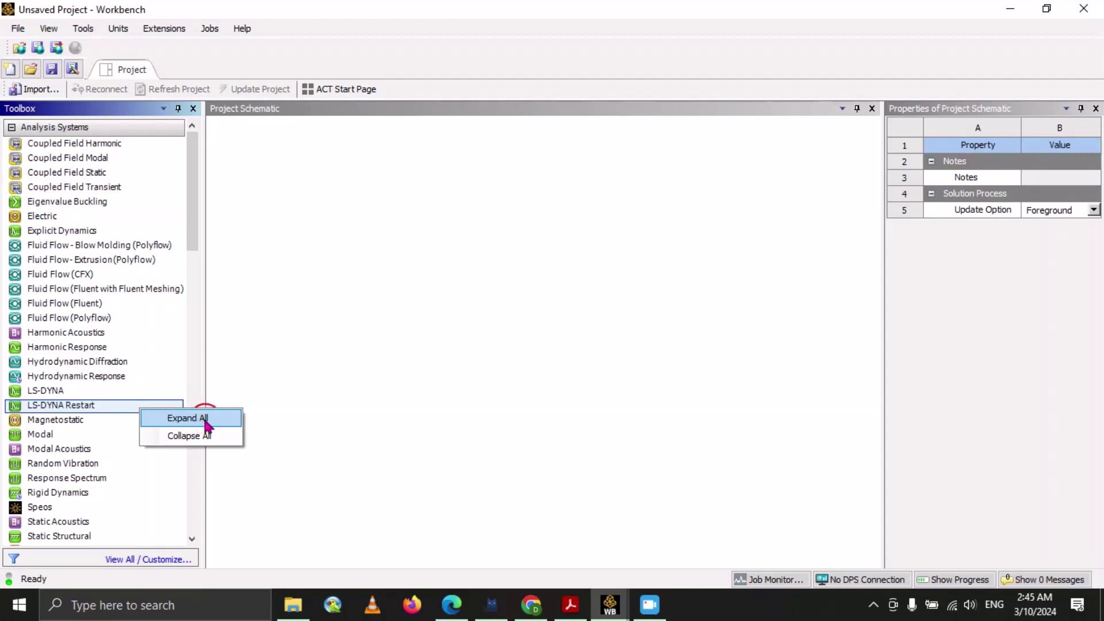
{"action": "left_click", "coordinate": [197, 441]}
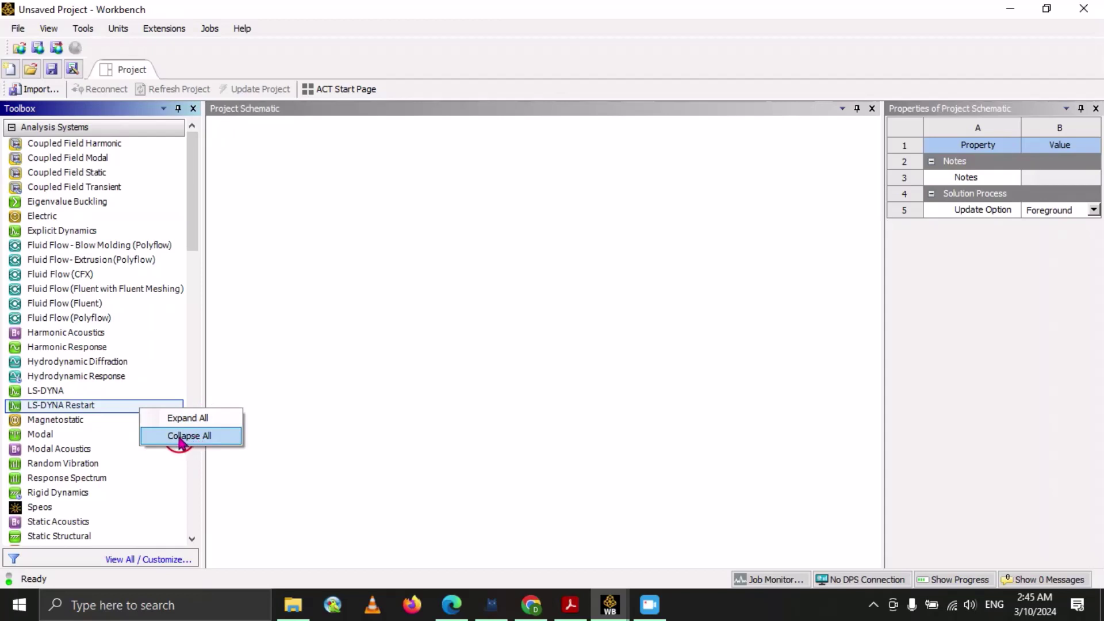
{"action": "left_click", "coordinate": [188, 438]}
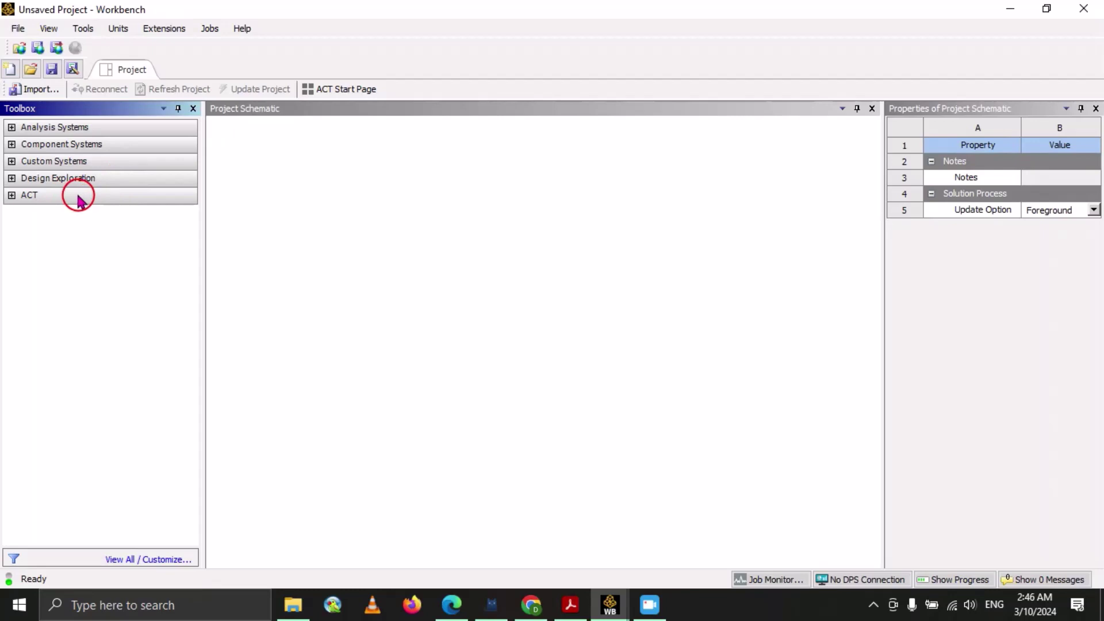
{"action": "left_click", "coordinate": [11, 128]}
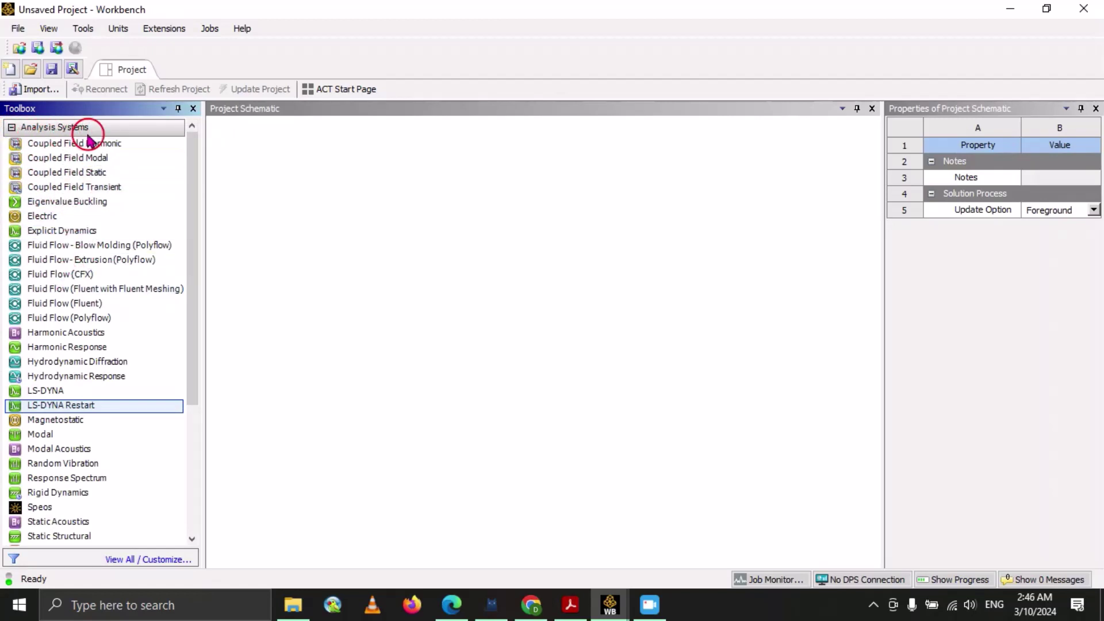
{"action": "scroll", "coordinate": [75, 351], "scroll_direction": "down", "scroll_amount": 2}
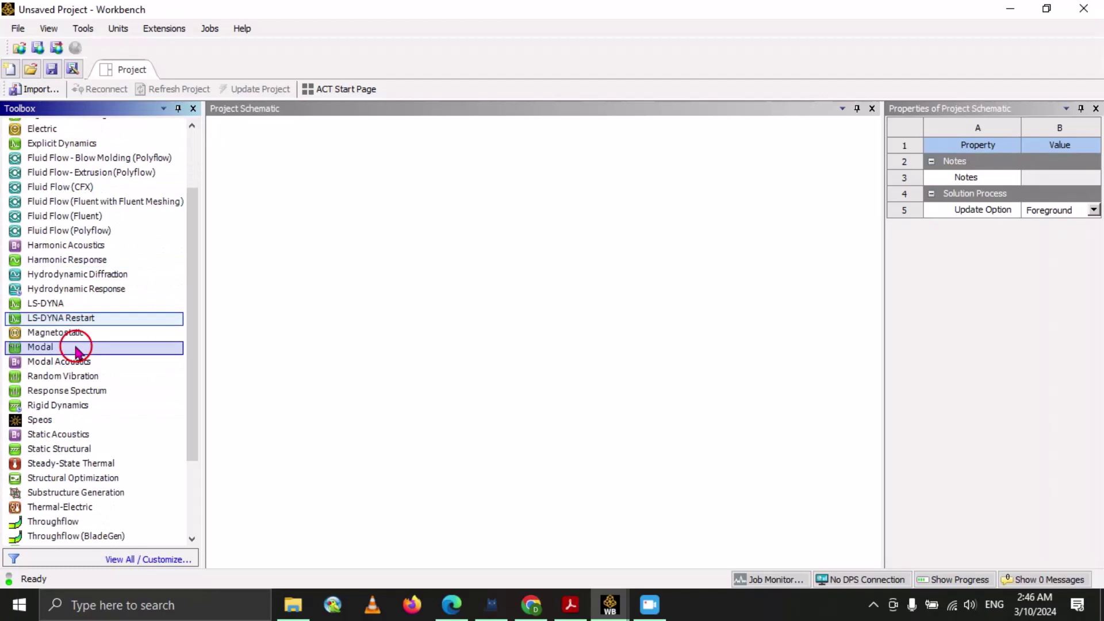
{"action": "scroll", "coordinate": [76, 350], "scroll_direction": "down", "scroll_amount": 2}
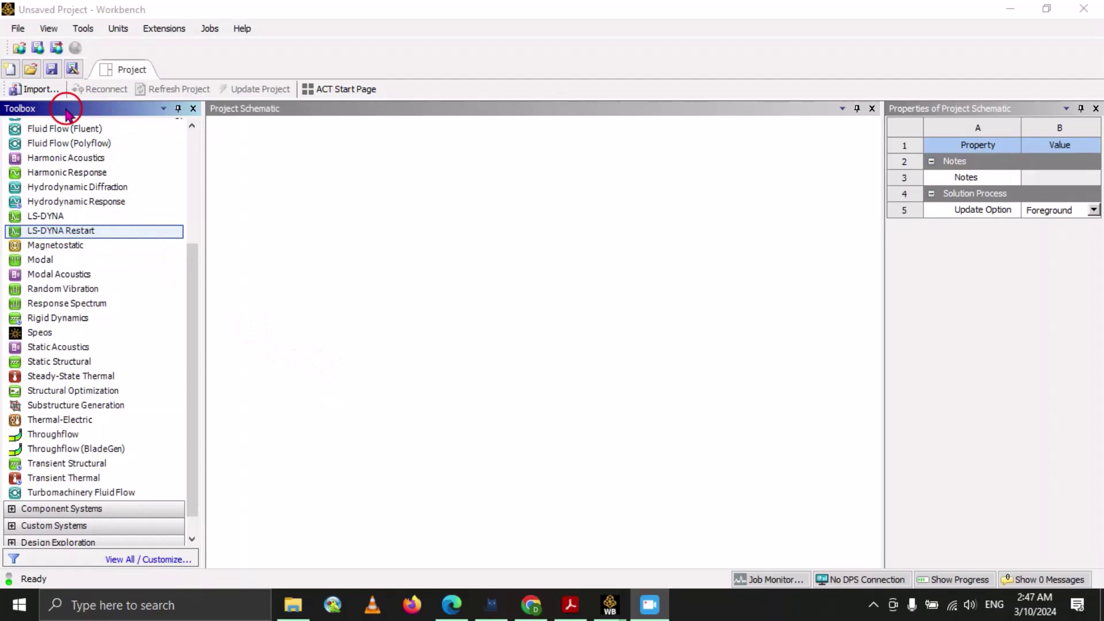
Undock the Toolbox as a floating window over the project properties, and dock it back in its original place.
{"action": "left_click_drag", "start_coordinate": [67, 111], "coordinate": [944, 49]}
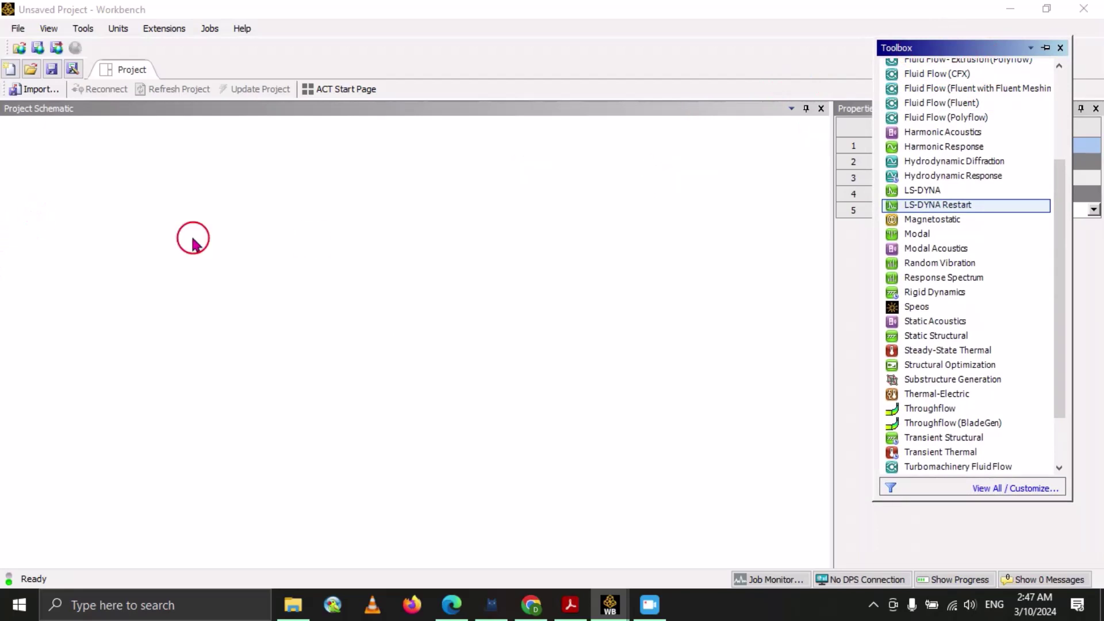
{"action": "double_click", "coordinate": [980, 49]}
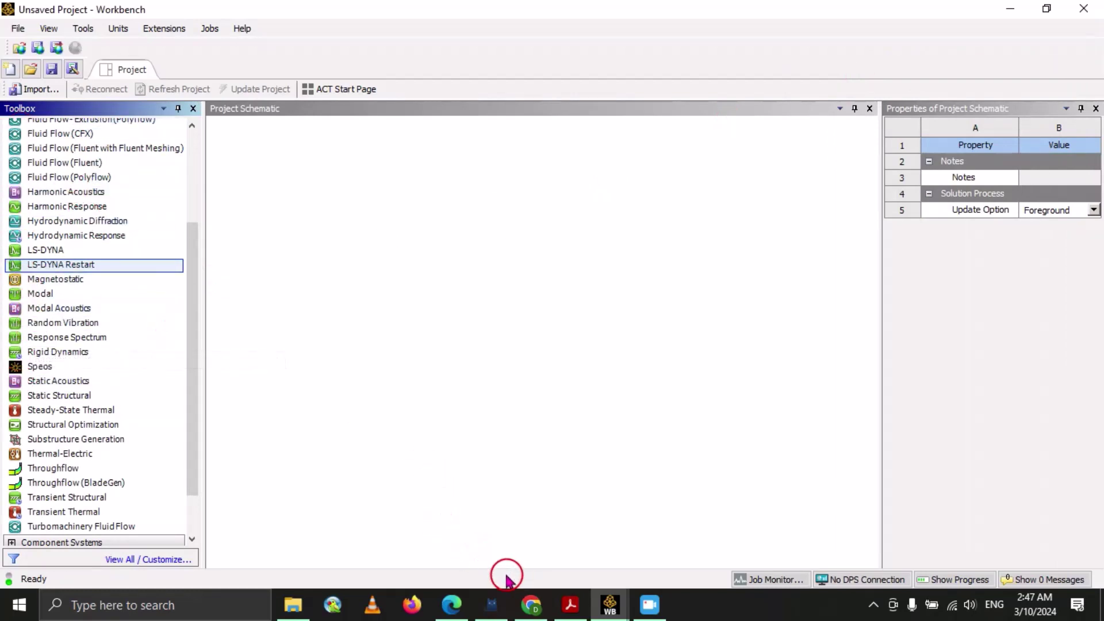
{"action": "scroll", "coordinate": [60, 432], "scroll_direction": "up", "scroll_amount": 3}
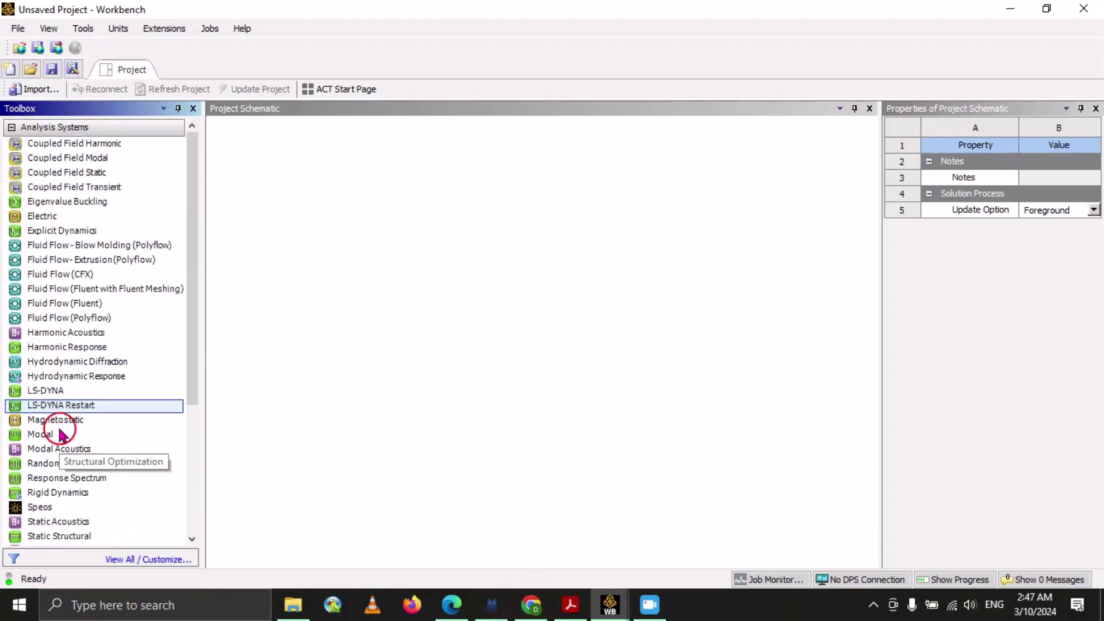
Add a standalone Static Structural analysis system to the empty Project Schematic.
{"action": "scroll", "coordinate": [63, 434], "scroll_direction": "down", "scroll_amount": 2}
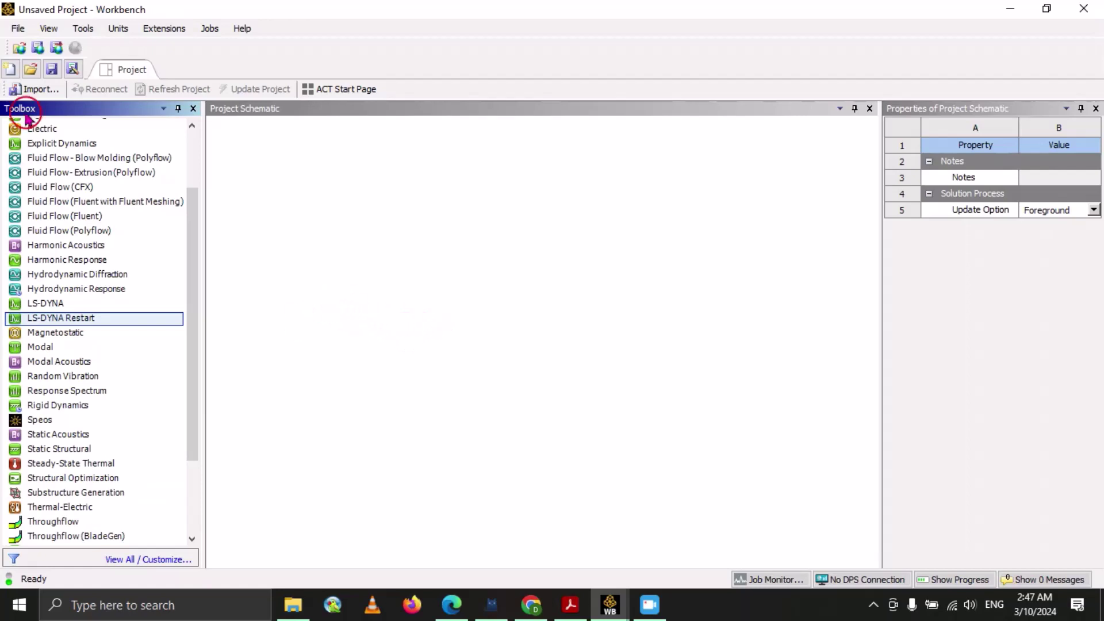
{"action": "scroll", "coordinate": [92, 224], "scroll_direction": "up", "scroll_amount": 2}
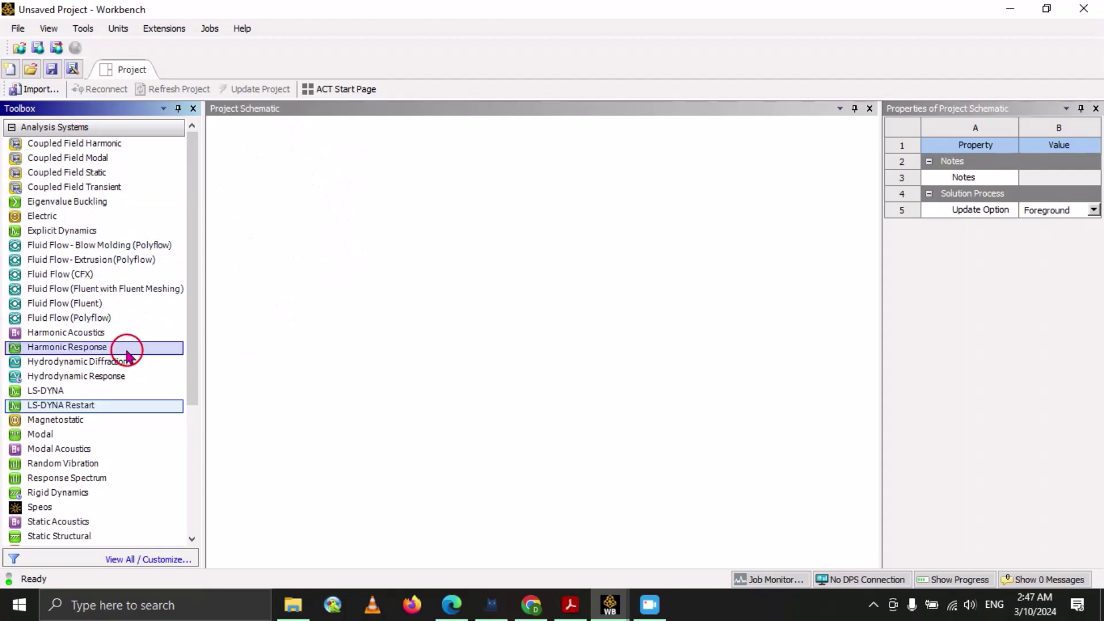
{"action": "scroll", "coordinate": [123, 352], "scroll_direction": "down", "scroll_amount": 5}
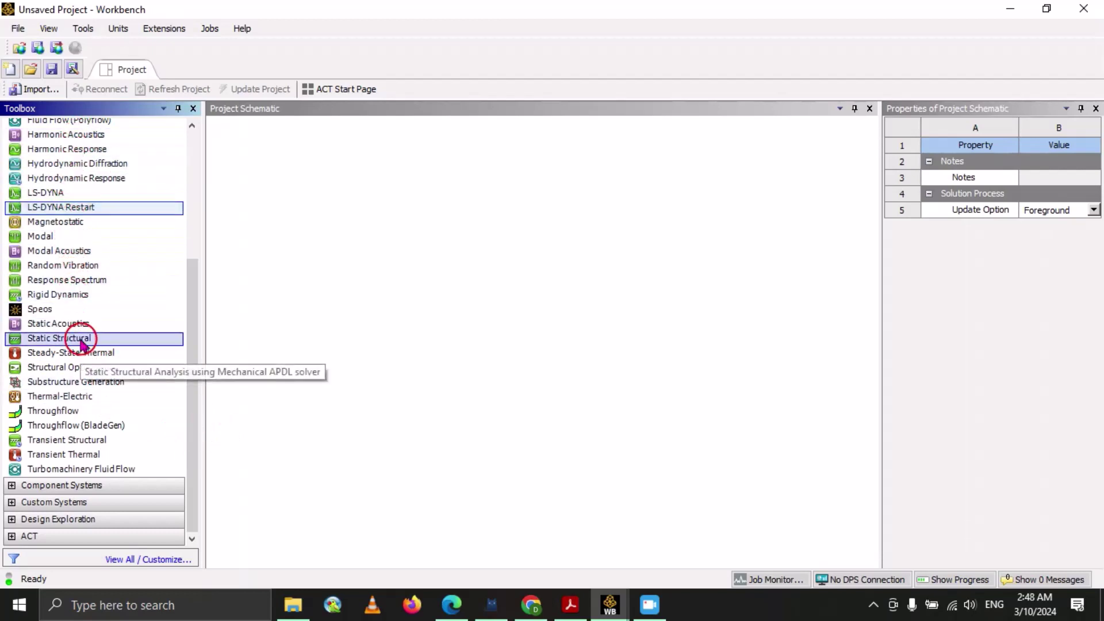
{"action": "double_click", "coordinate": [59, 341]}
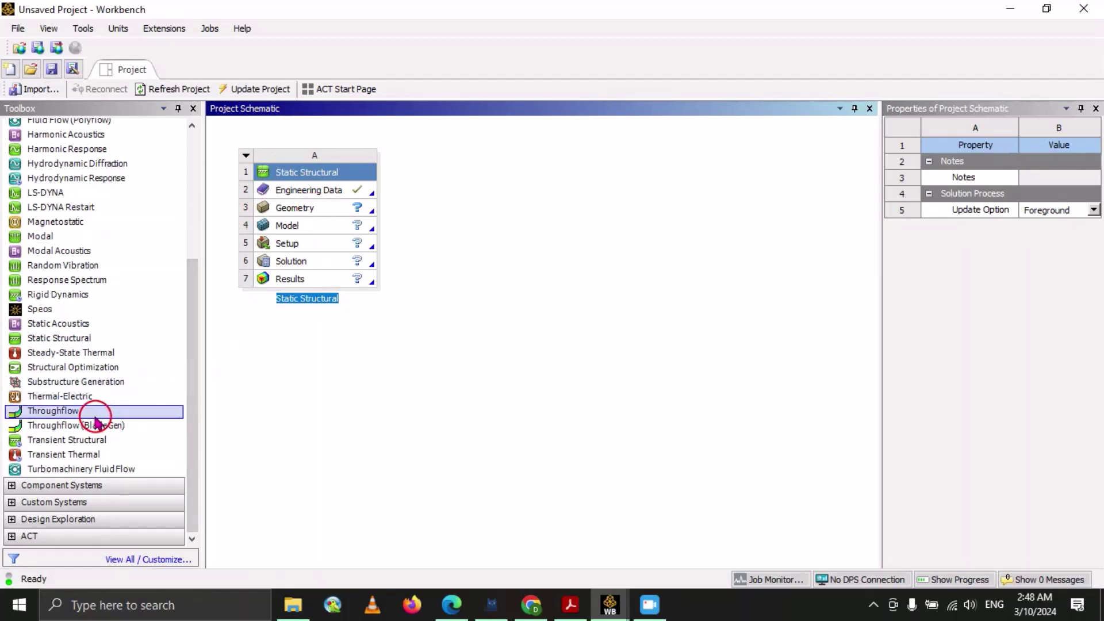
Add a second Static Structural system that shares Engineering Data, Geometry and Model with system A, keeping its default name.
{"action": "scroll", "coordinate": [95, 423], "scroll_direction": "up", "scroll_amount": 3}
{"action": "scroll", "coordinate": [95, 423], "scroll_direction": "down", "scroll_amount": 2}
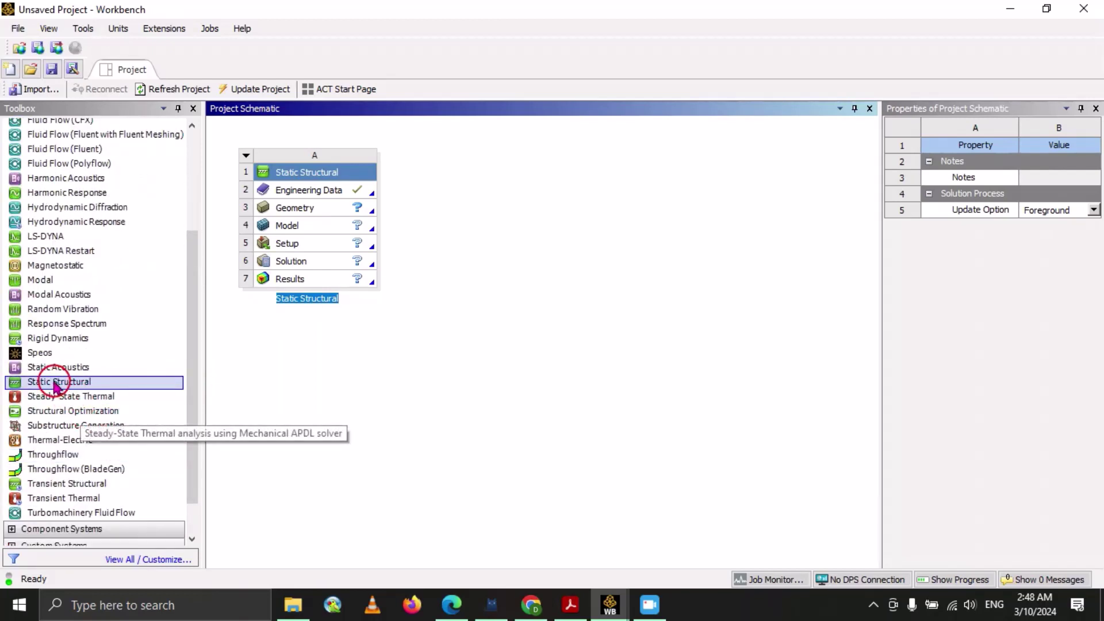
{"action": "left_click_drag", "start_coordinate": [52, 384], "coordinate": [389, 366]}
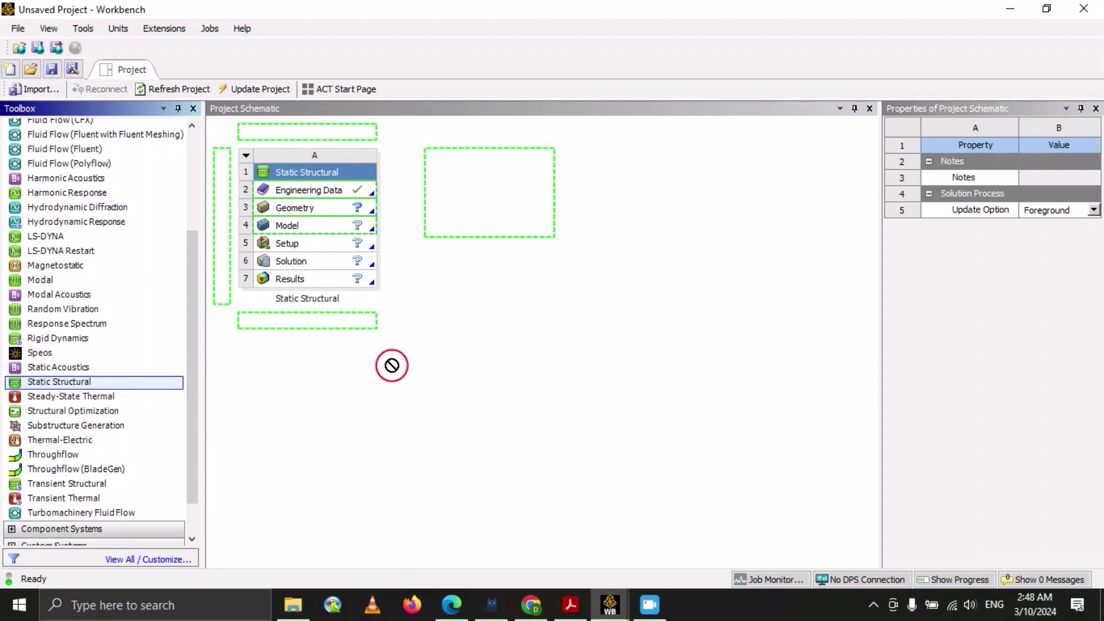
{"action": "left_click_drag", "start_coordinate": [392, 366], "coordinate": [450, 318]}
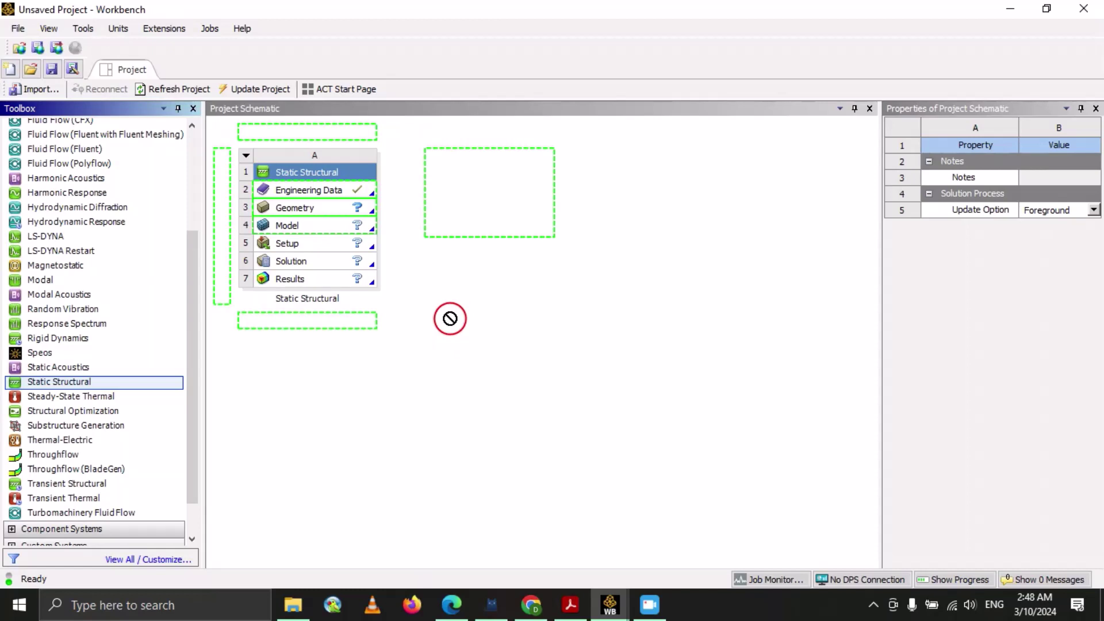
{"action": "left_click_drag", "start_coordinate": [450, 319], "coordinate": [334, 224]}
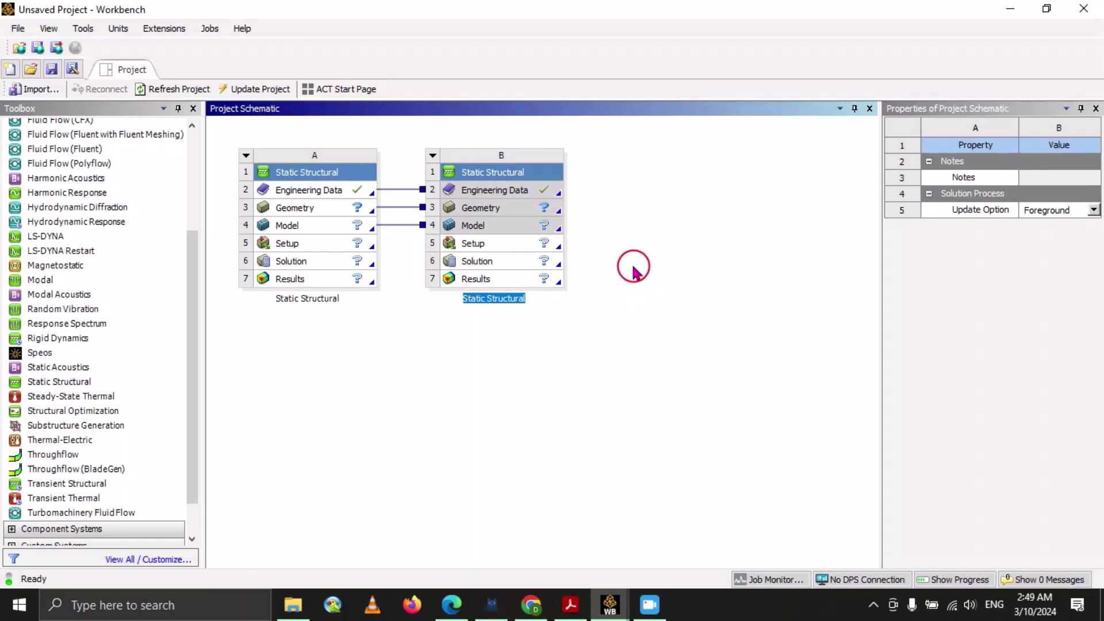
{"action": "left_click", "coordinate": [515, 580]}
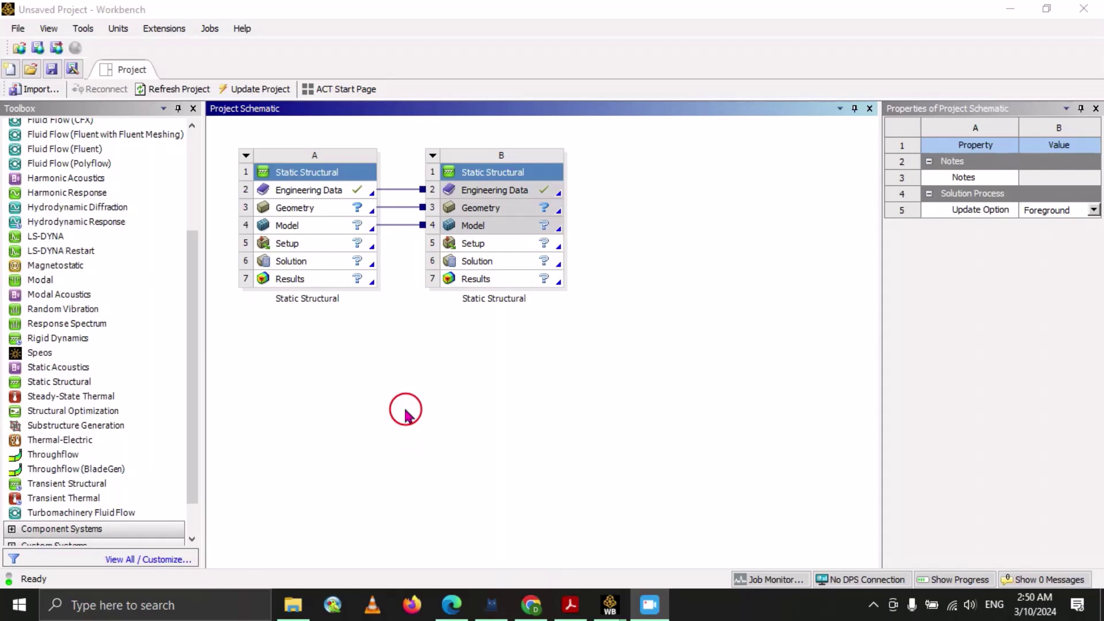
Read the quick help for system A's Engineering Data cell and dismiss it.
{"action": "left_click", "coordinate": [372, 196]}
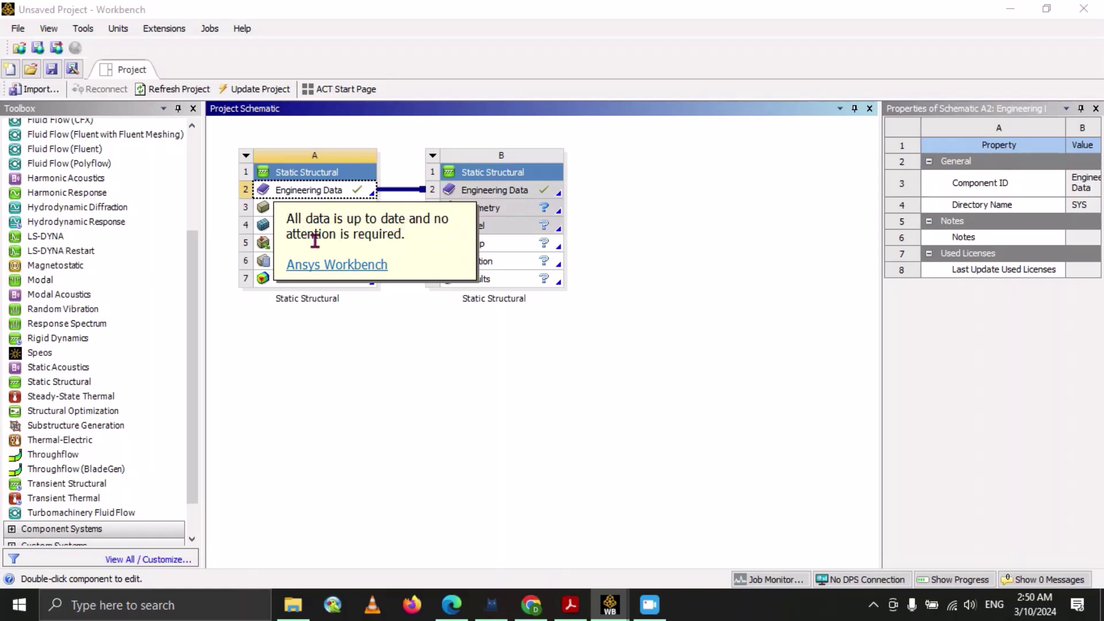
{"action": "left_click", "coordinate": [377, 203]}
{"action": "left_click", "coordinate": [424, 360]}
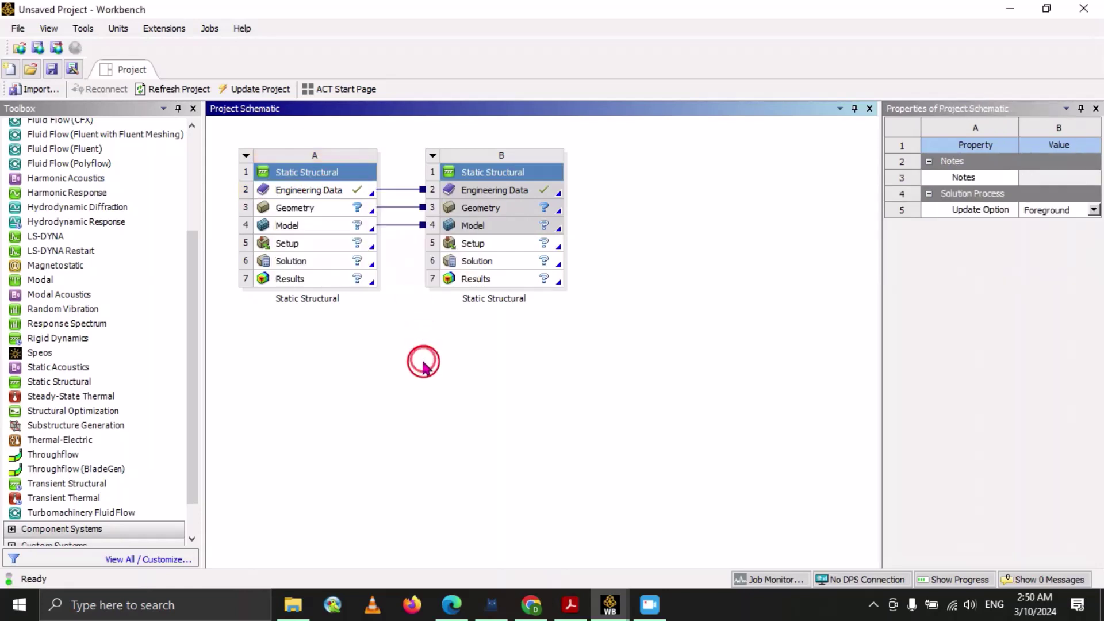
Read the quick help for system A's Geometry cell and dismiss it.
{"action": "left_click", "coordinate": [372, 215]}
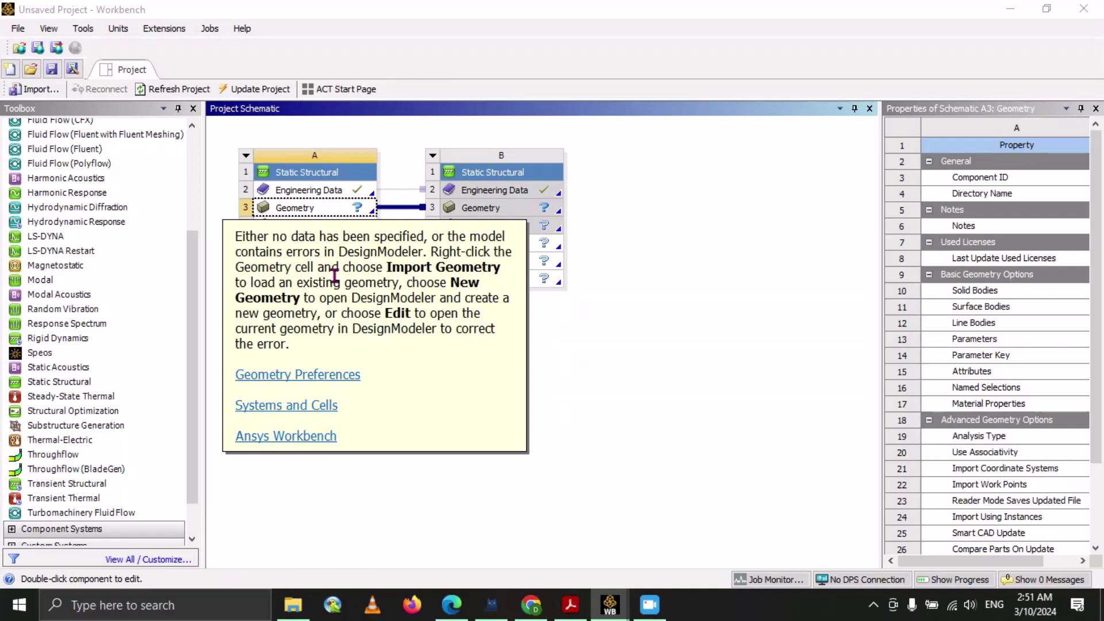
{"action": "left_click", "coordinate": [308, 213]}
{"action": "left_click", "coordinate": [506, 481]}
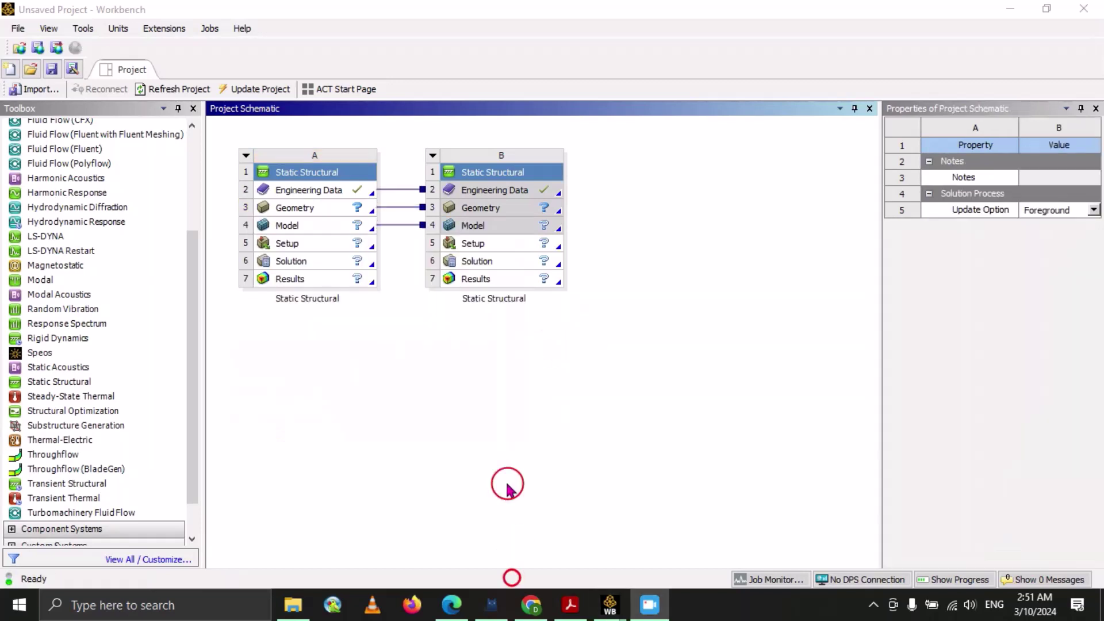
{"action": "left_click", "coordinate": [503, 440]}
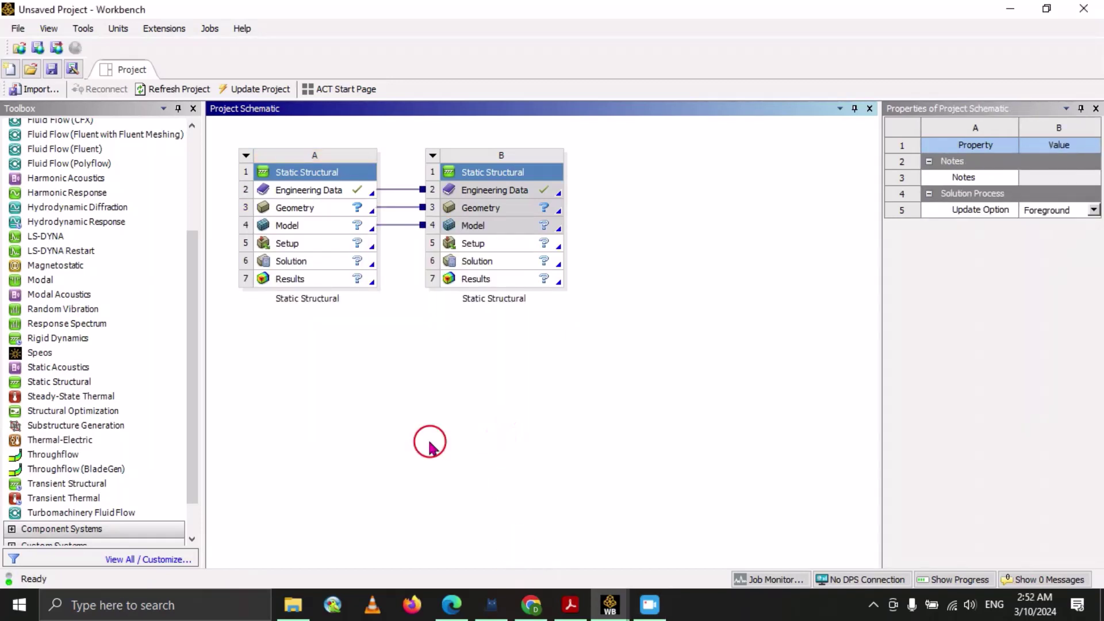
Display the context-sensitive Sidebar Help beside the project properties.
{"action": "left_click", "coordinate": [243, 28]}
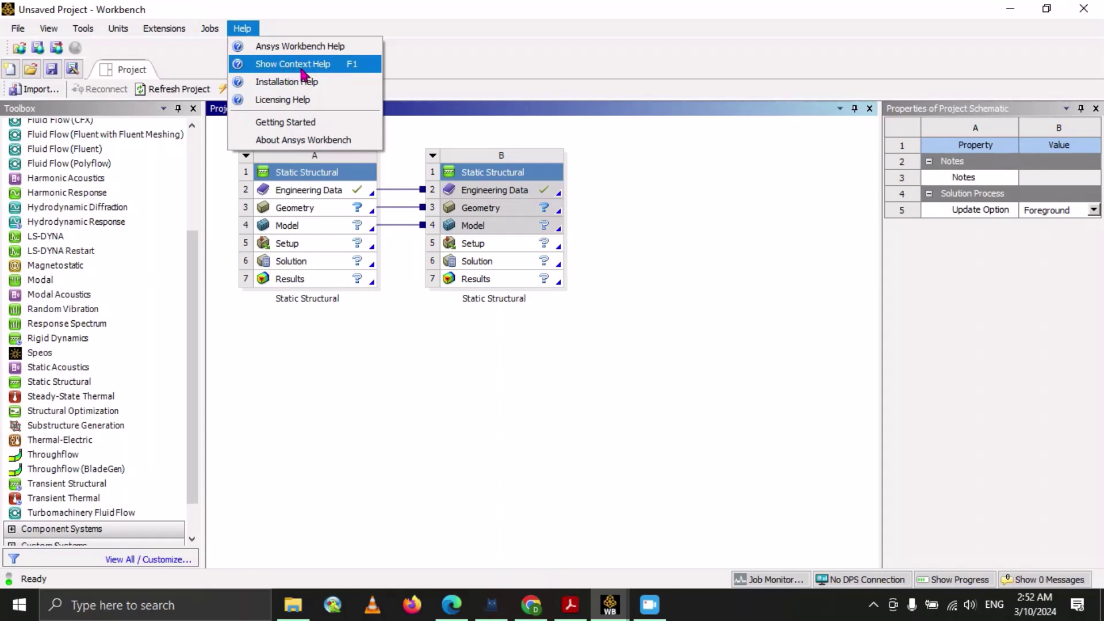
{"action": "left_click", "coordinate": [357, 66]}
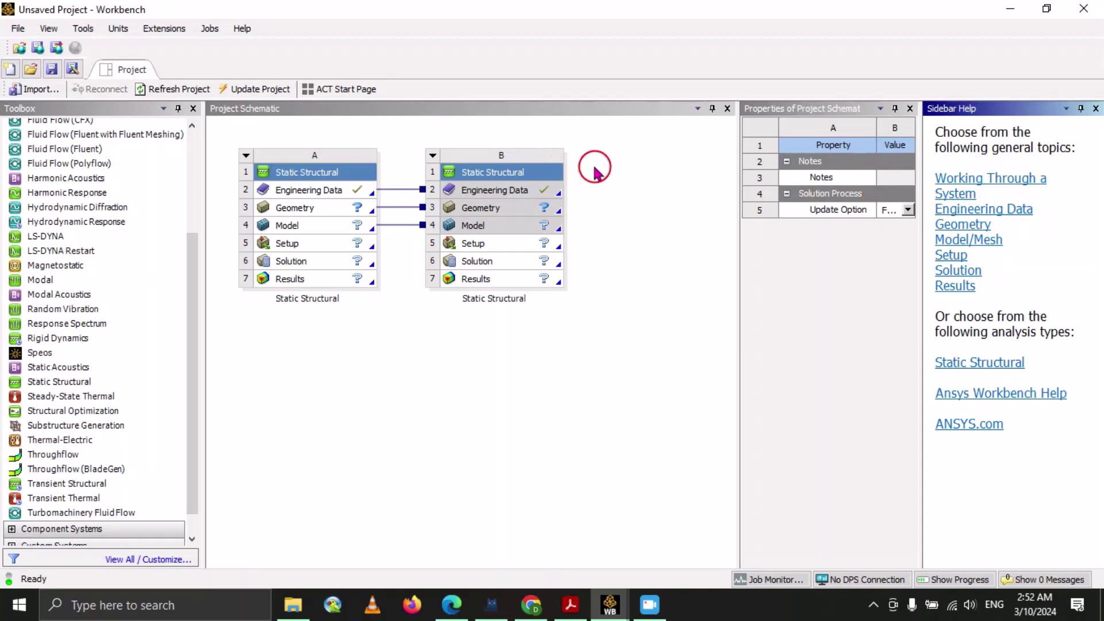
Open the online Ansys Workbench Help, allowing the Help Viewer through the firewall and accepting all cookies, and return to Workbench.
{"action": "left_click", "coordinate": [246, 34]}
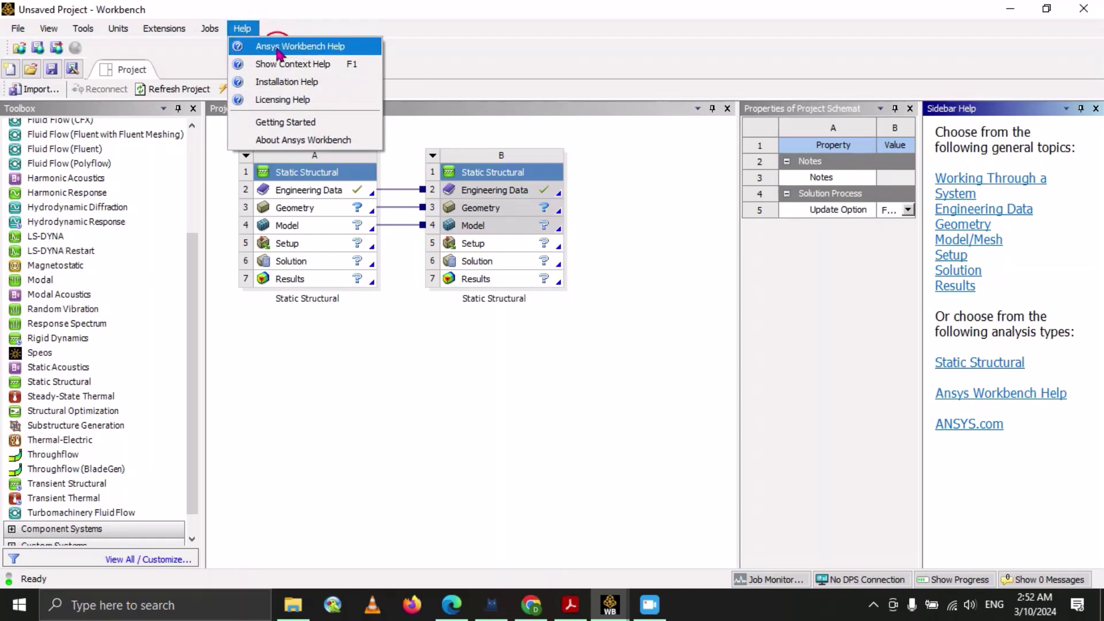
{"action": "left_click", "coordinate": [351, 49]}
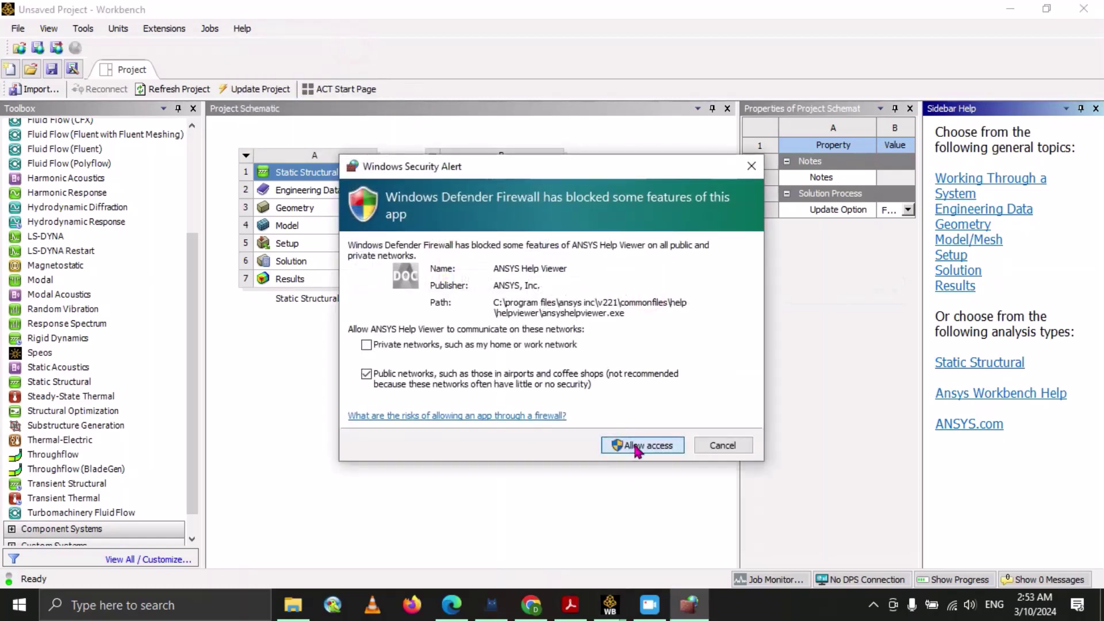
{"action": "left_click", "coordinate": [637, 447]}
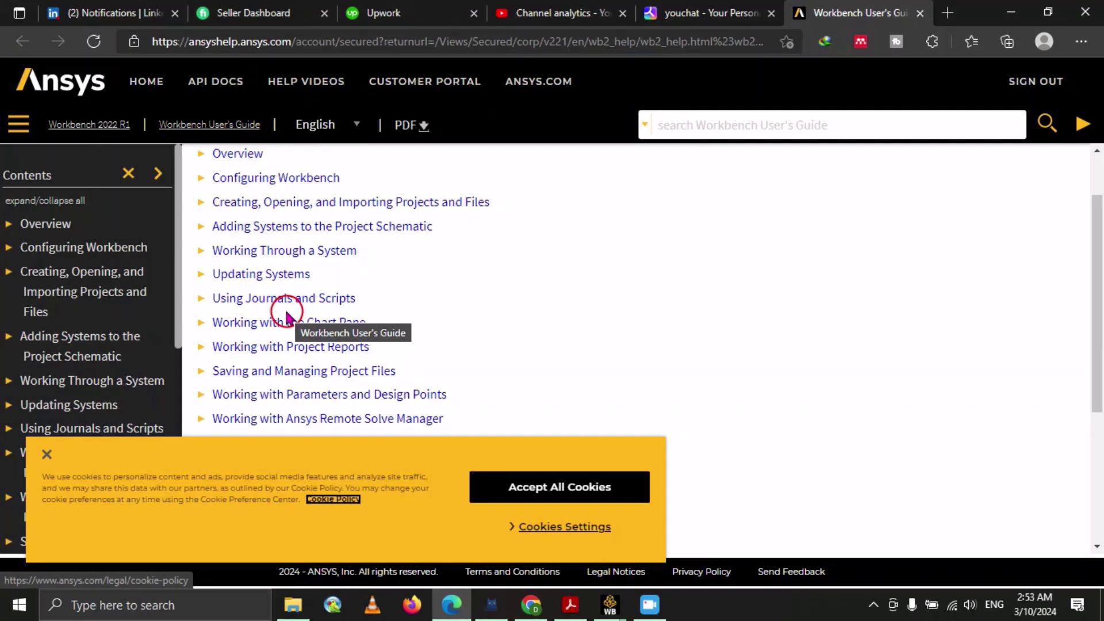
{"action": "left_click", "coordinate": [557, 486]}
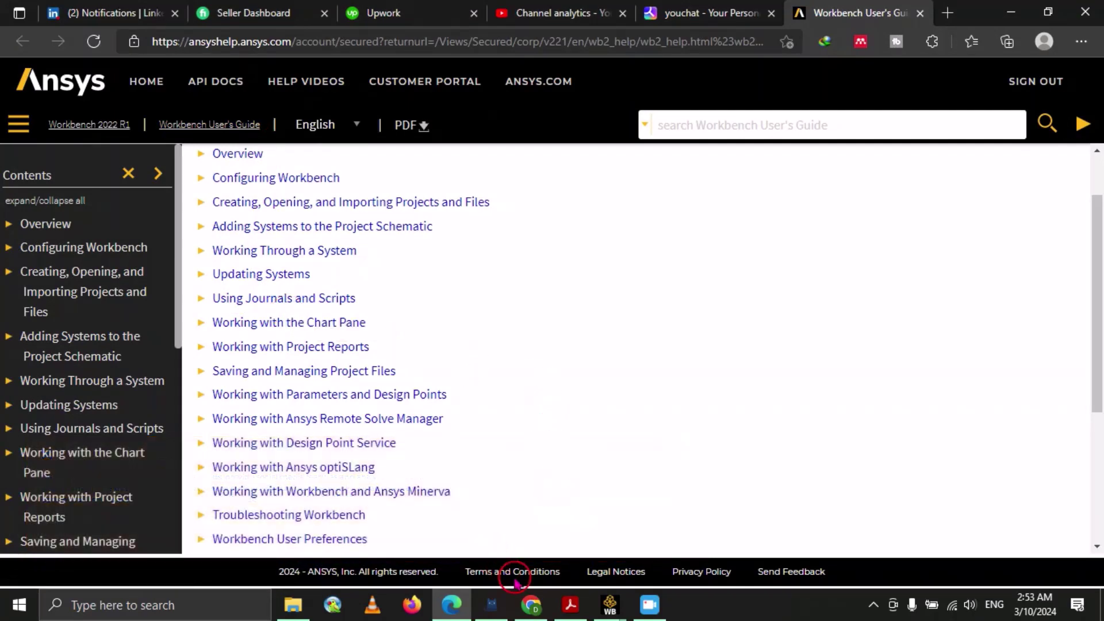
{"action": "key", "text": "alt+Tab"}
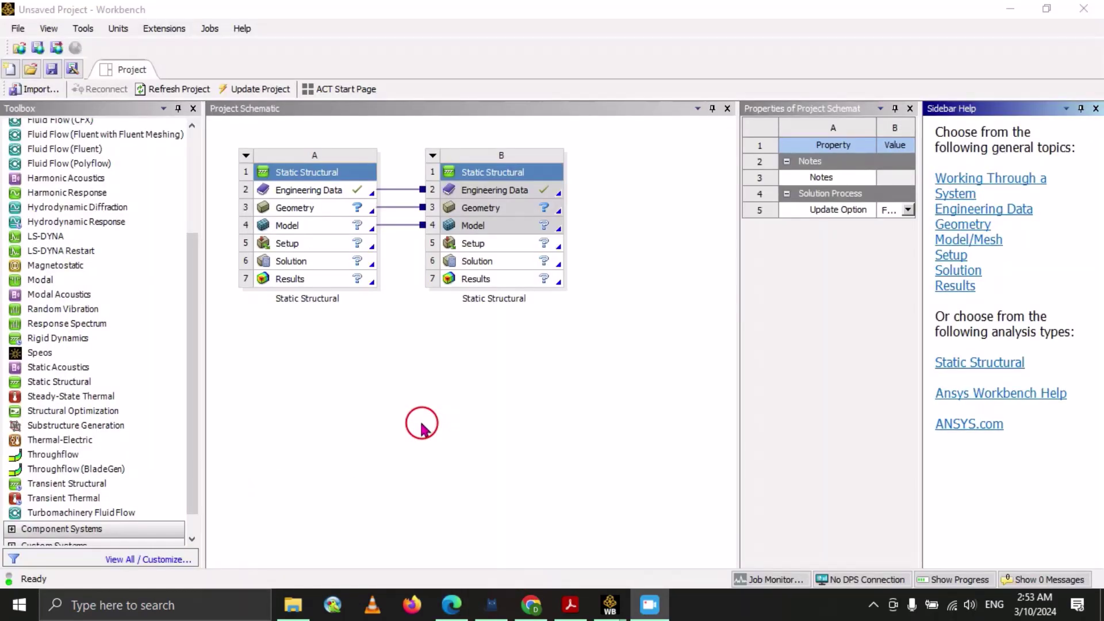